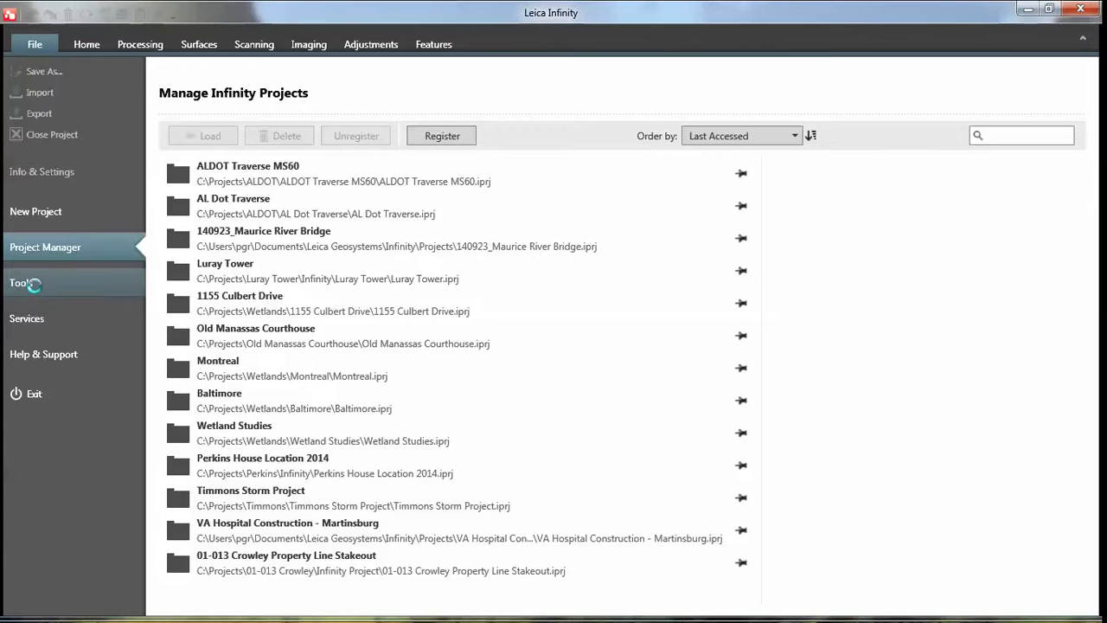
Open the GORDON-ALPHA code table for editing from the code table tools.
{"action": "left_click", "coordinate": [35, 291]}
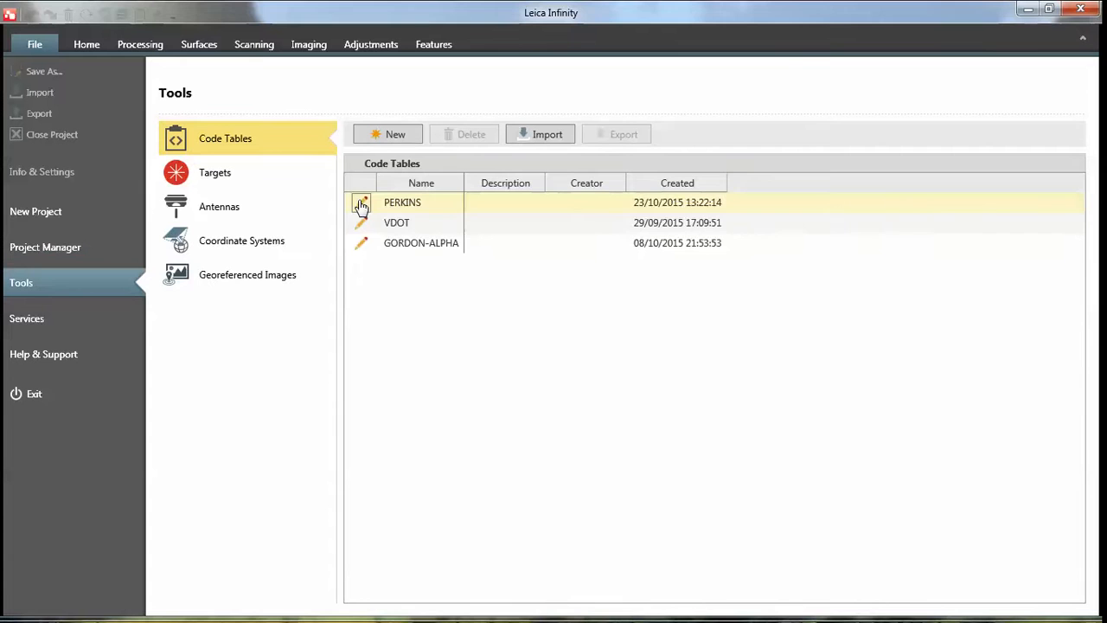
{"action": "left_click", "coordinate": [427, 222]}
{"action": "left_click", "coordinate": [422, 247]}
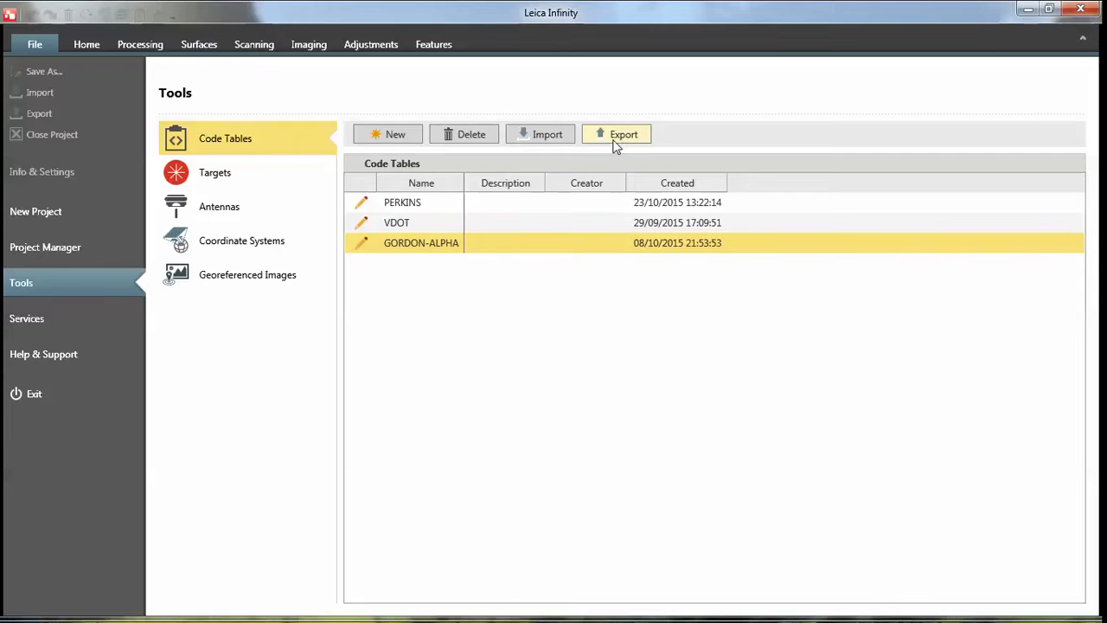
{"action": "left_click", "coordinate": [363, 246]}
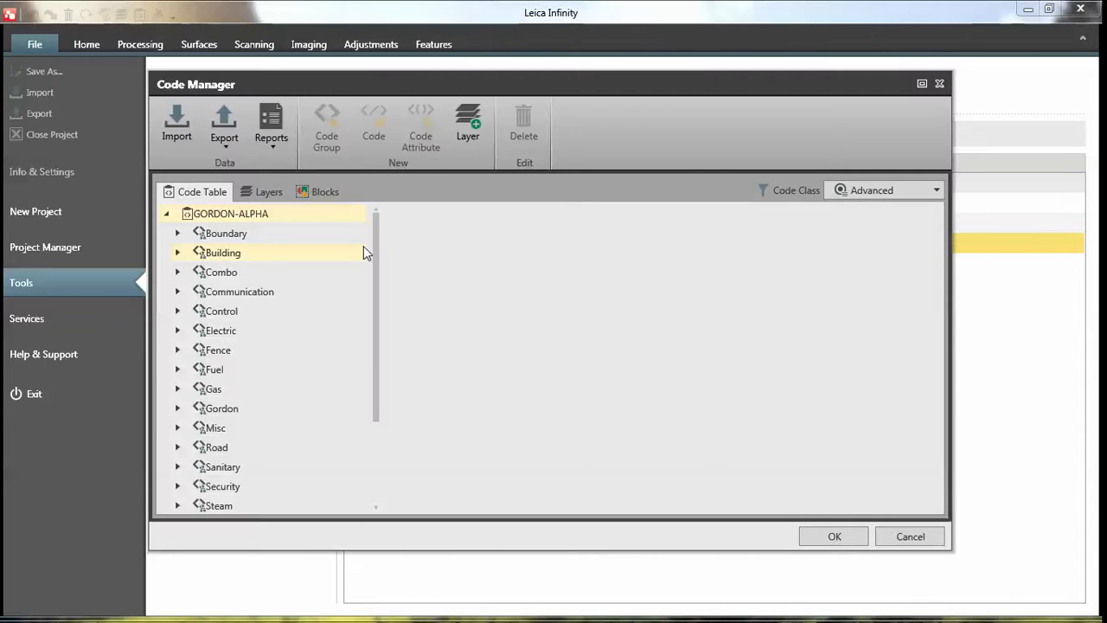
Examine the codes, classes, linework and layers in the Boundary and Building code groups, enlarging the Code Manager window to fit more columns.
{"action": "left_click", "coordinate": [178, 234]}
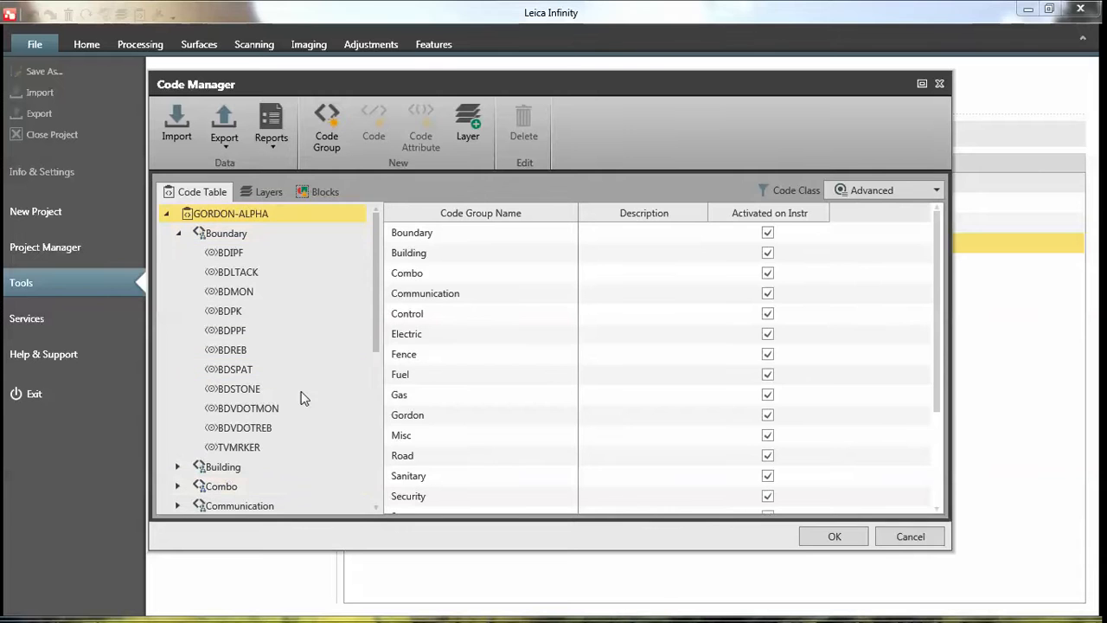
{"action": "left_click", "coordinate": [240, 235]}
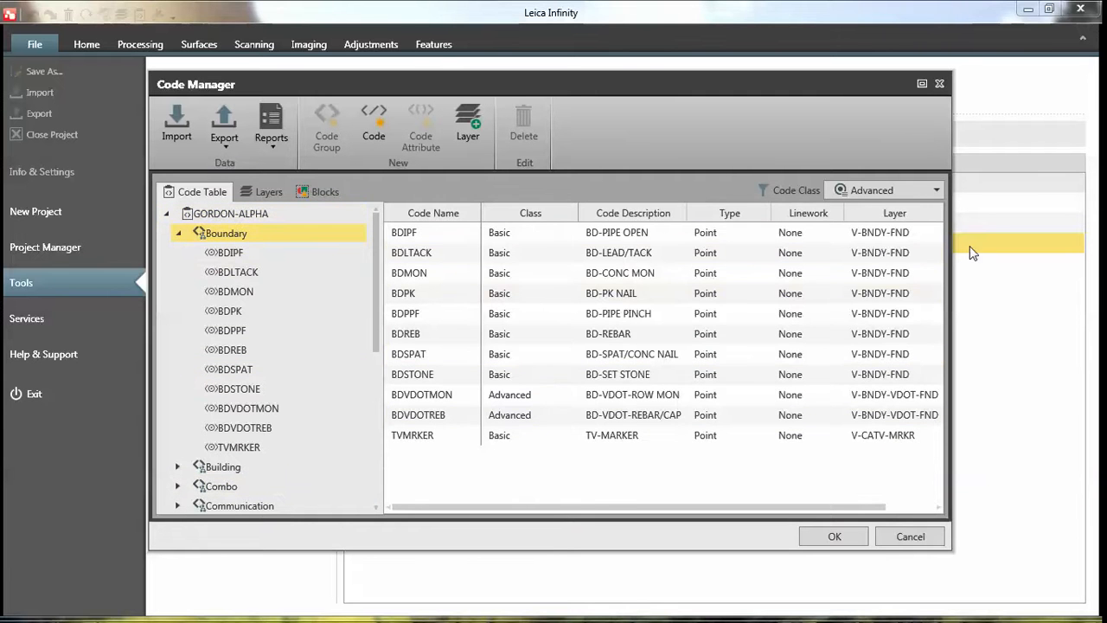
{"action": "left_click", "coordinate": [671, 235]}
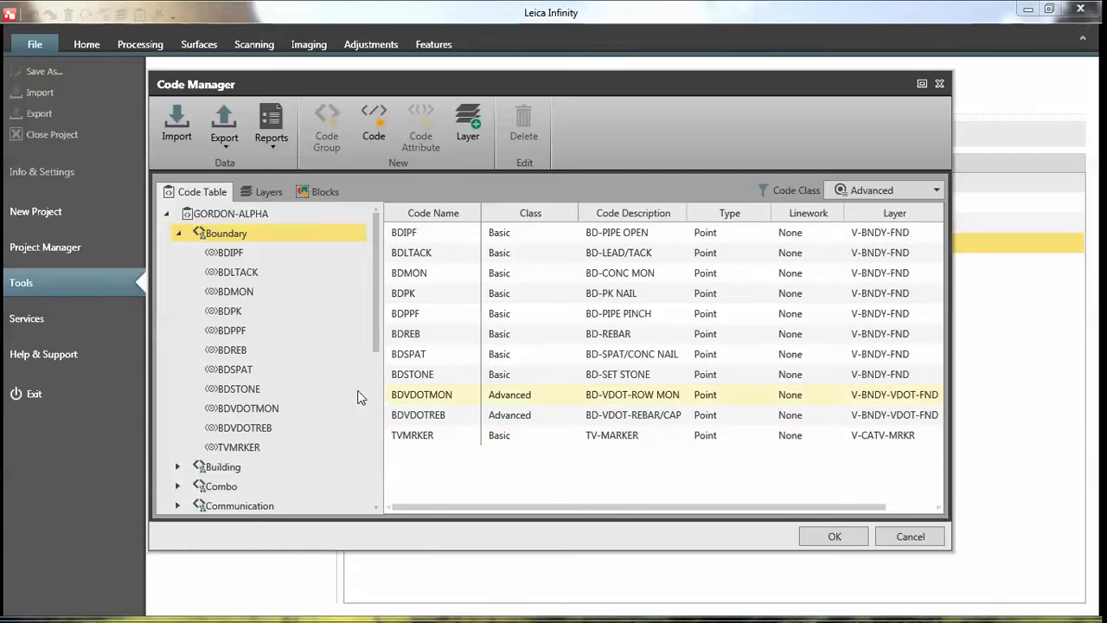
{"action": "left_click", "coordinate": [177, 233]}
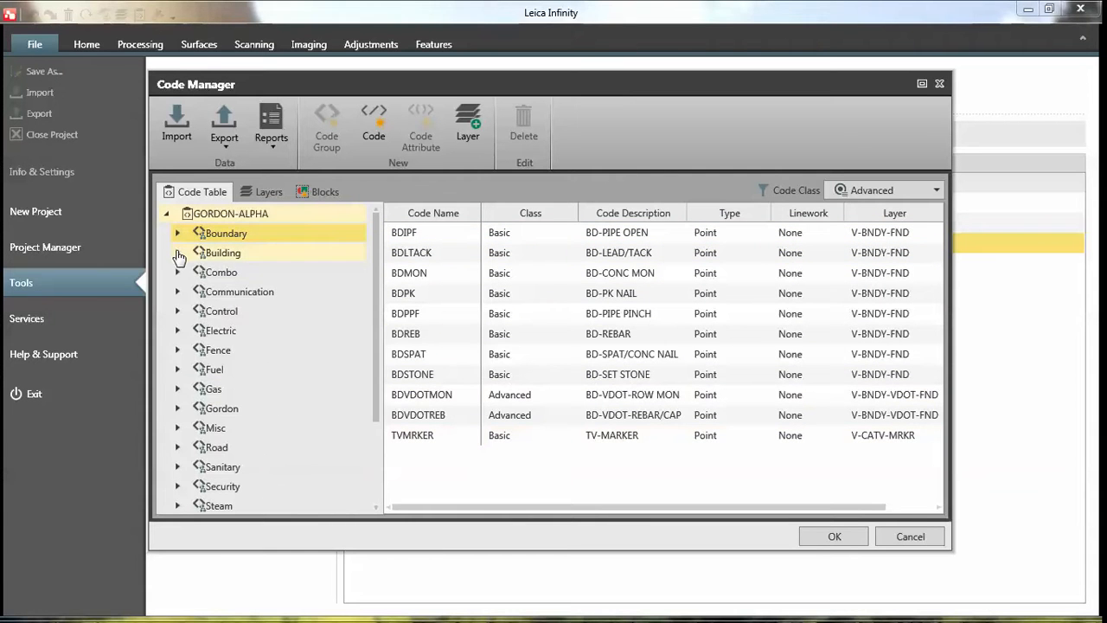
{"action": "left_click", "coordinate": [178, 253]}
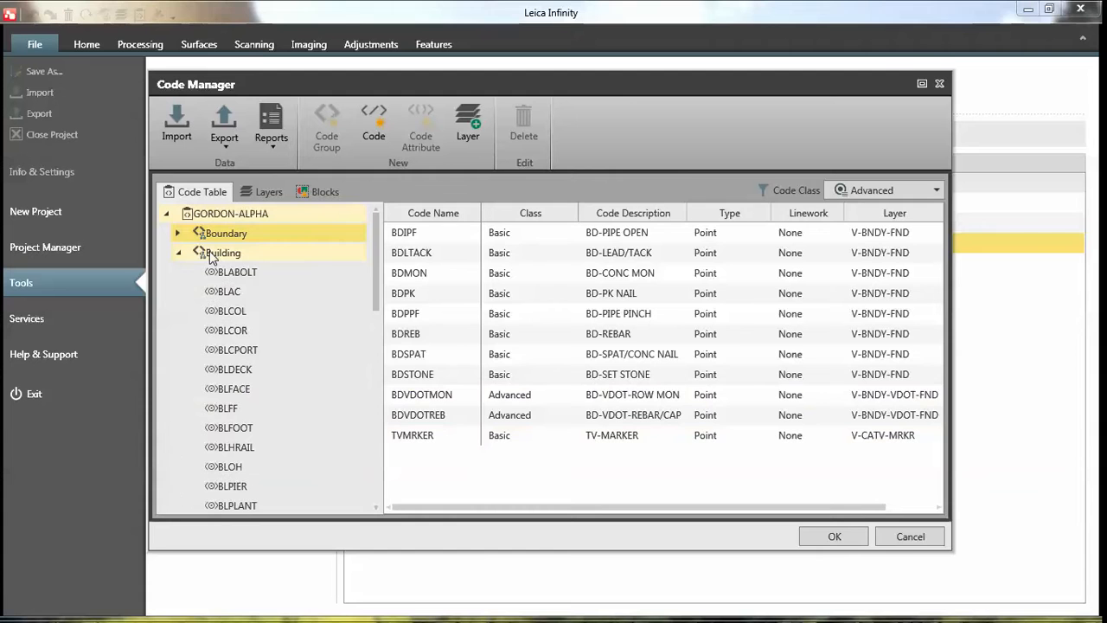
{"action": "left_click", "coordinate": [216, 254]}
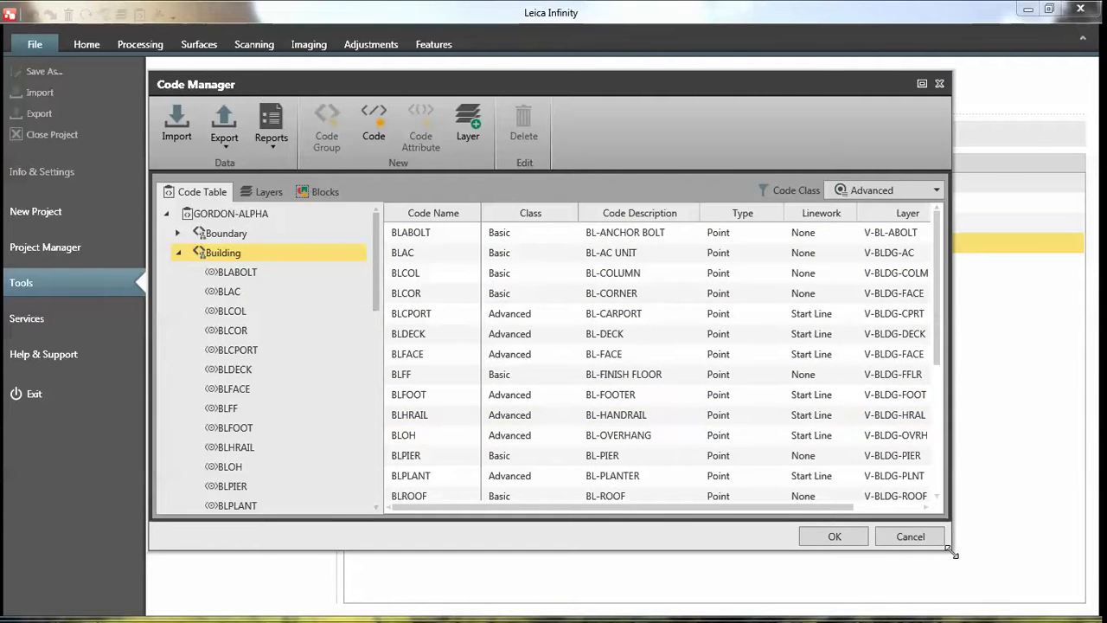
{"action": "left_click_drag", "start_coordinate": [958, 558], "coordinate": [1004, 568]}
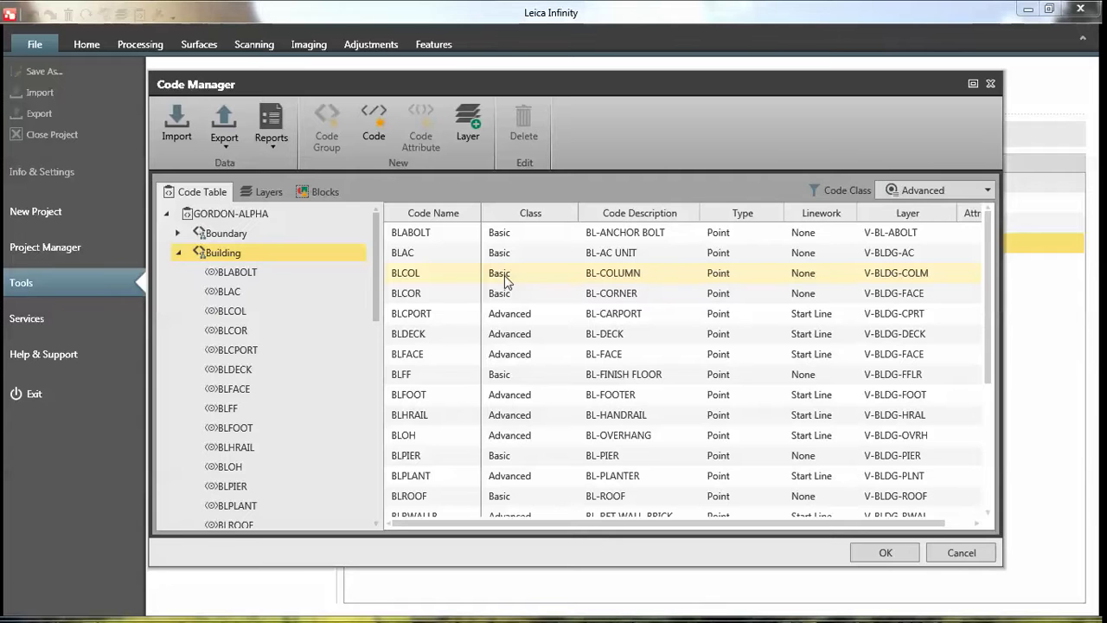
{"action": "left_click", "coordinate": [180, 254]}
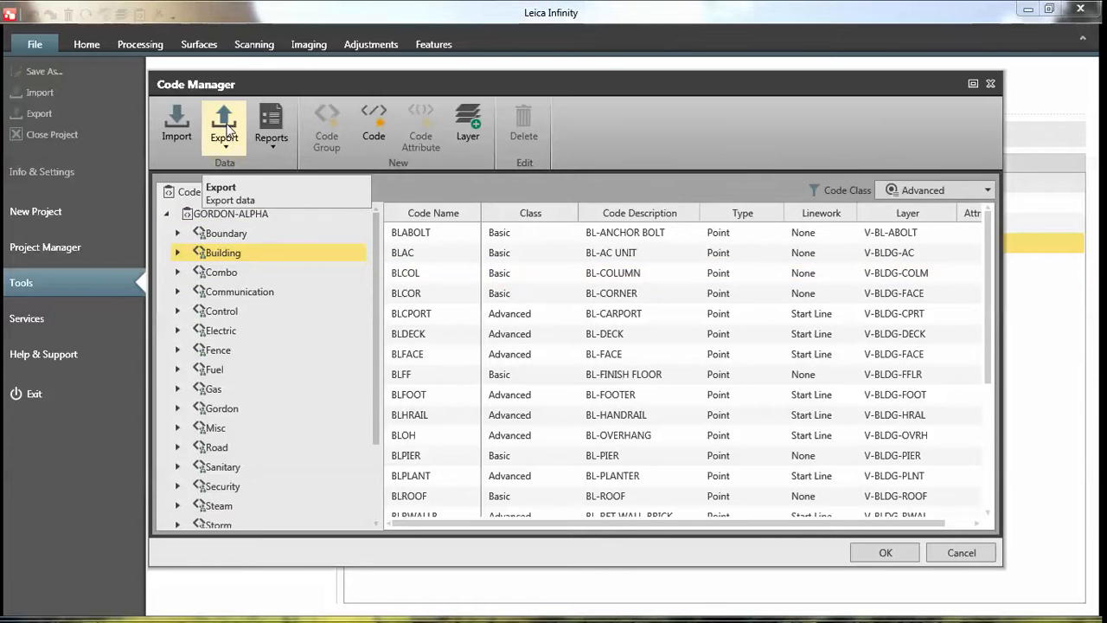
Export the code table as a SmartWorx / Captivate Job DBX to the J:\Code folder.
{"action": "left_click", "coordinate": [226, 130]}
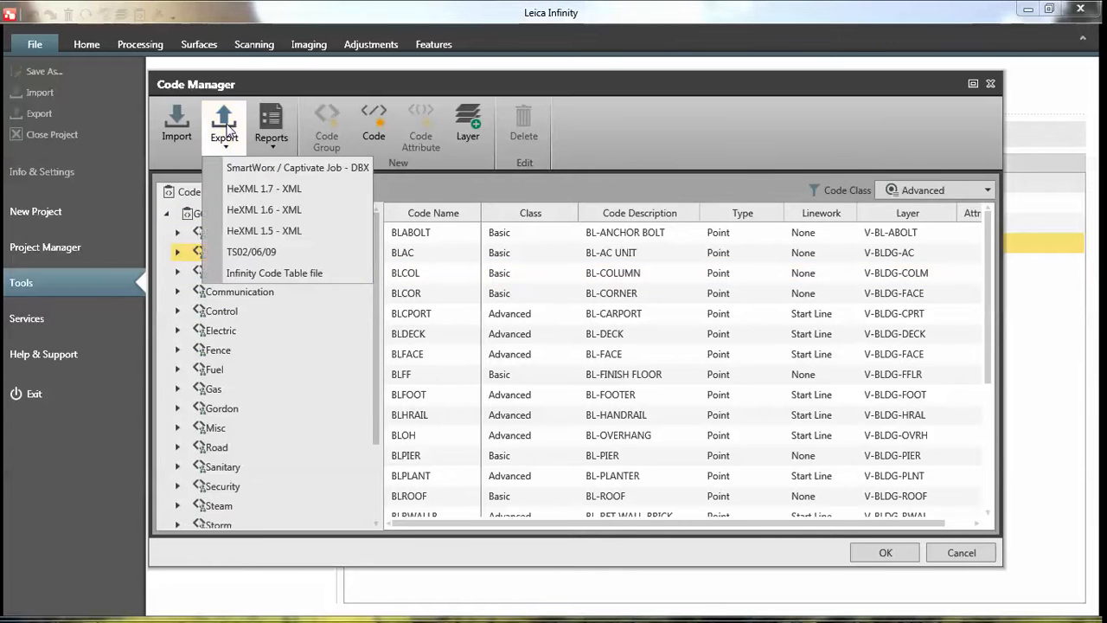
{"action": "left_click", "coordinate": [264, 173]}
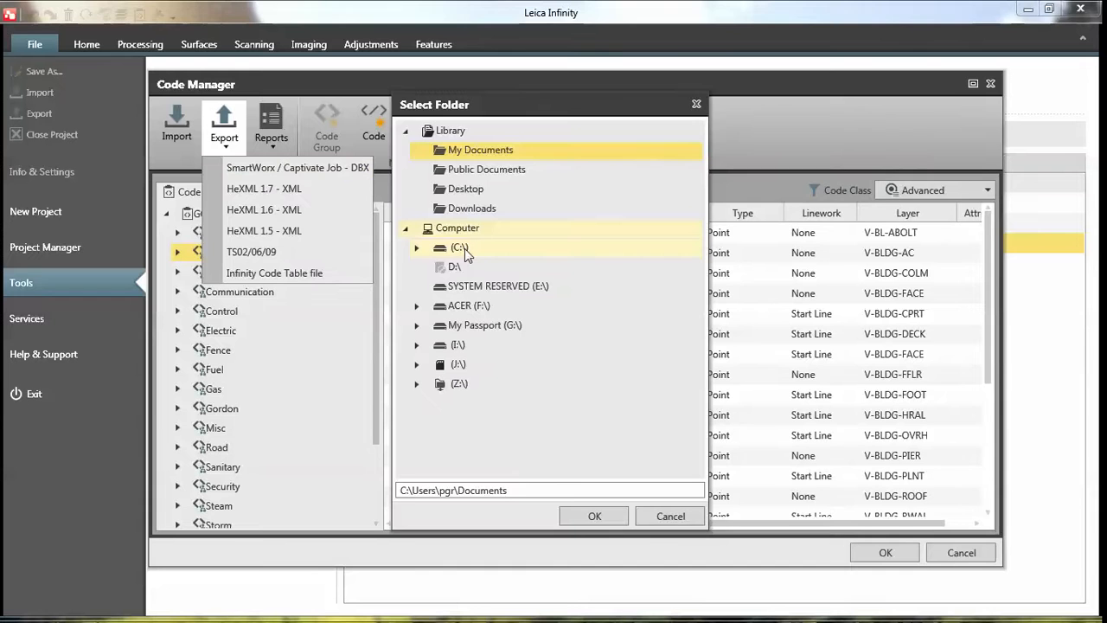
{"action": "left_click", "coordinate": [416, 367]}
{"action": "left_click", "coordinate": [460, 387]}
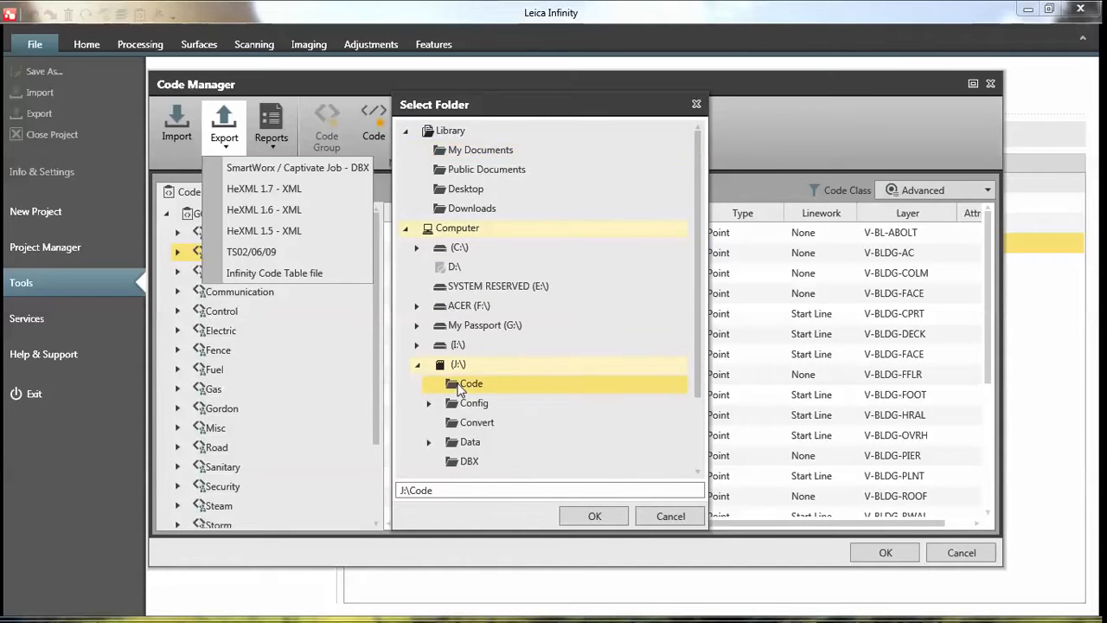
{"action": "left_click", "coordinate": [595, 517]}
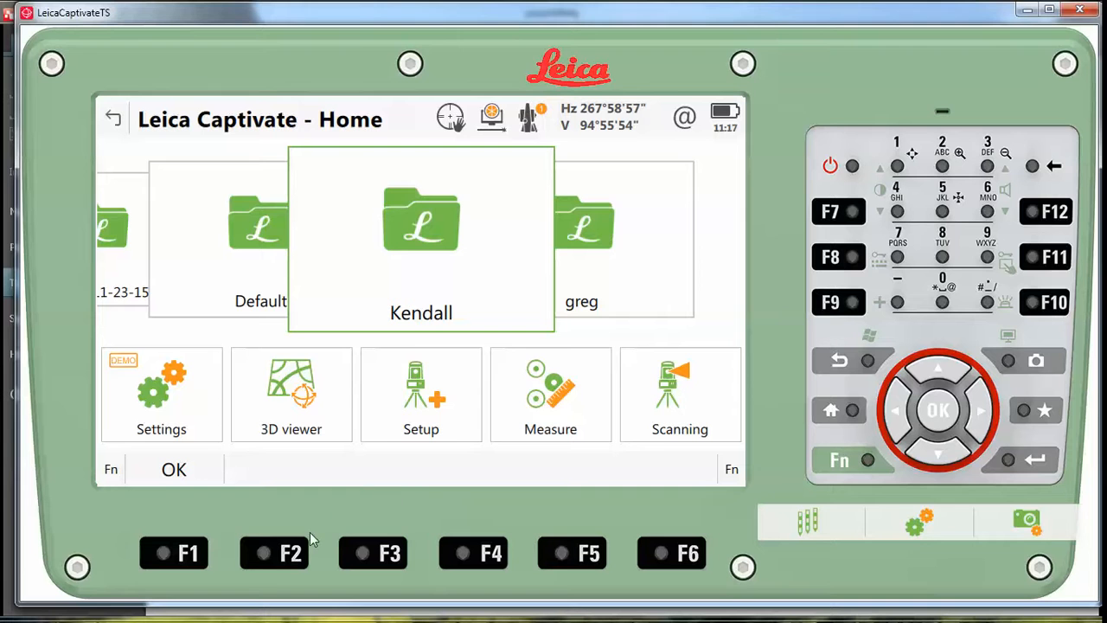
In the Leica Captivate simulator, open the transfer of user objects and set the destination device to internal memory.
{"action": "left_click", "coordinate": [169, 400]}
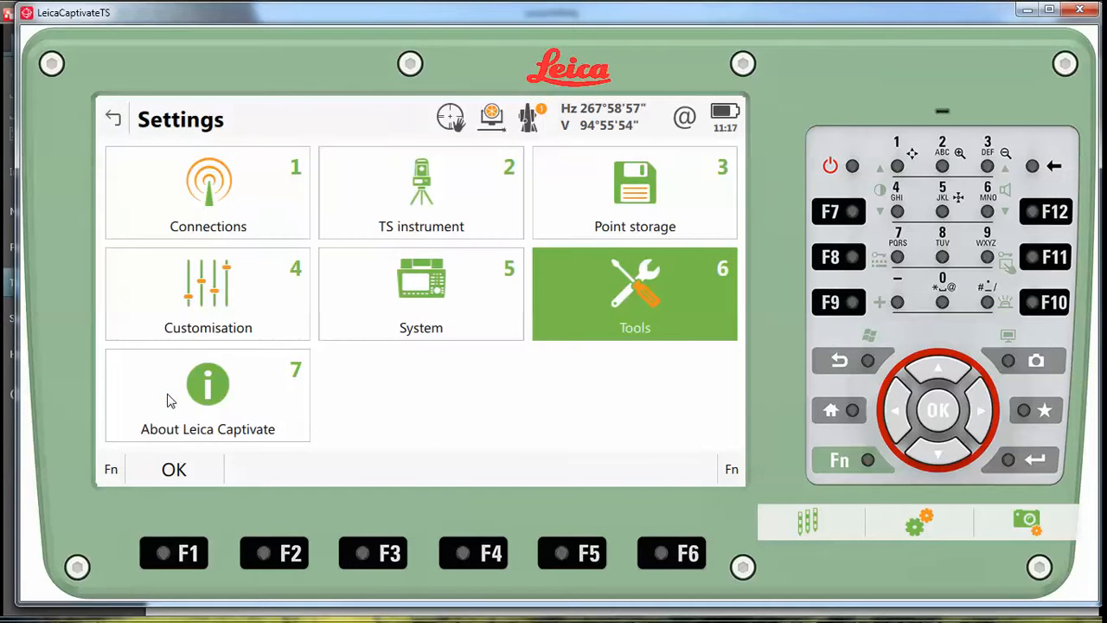
{"action": "left_click", "coordinate": [644, 297]}
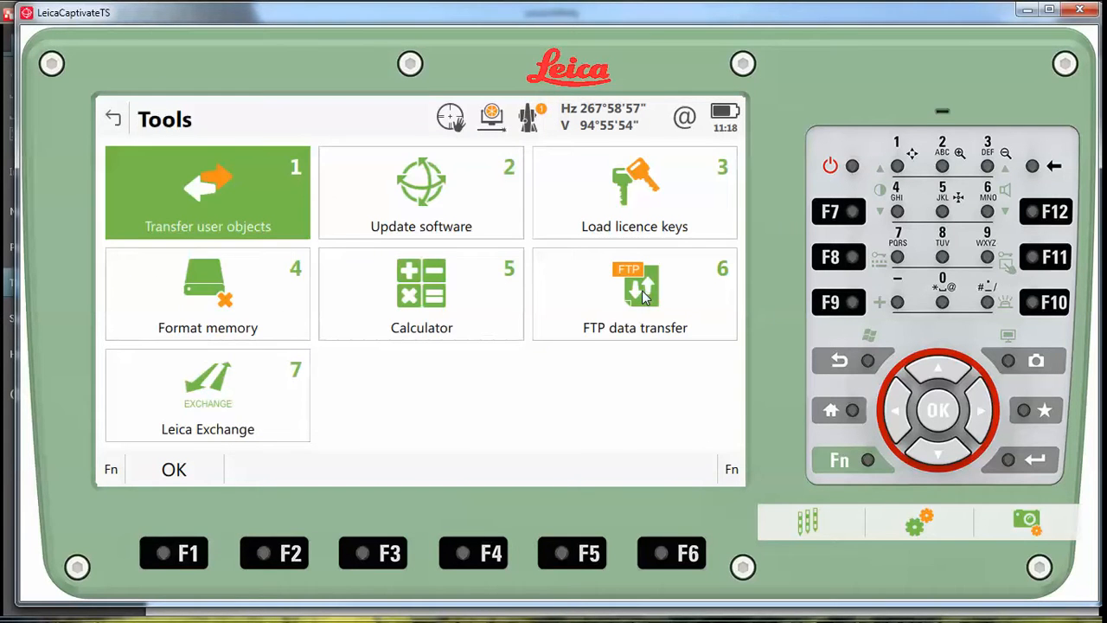
{"action": "left_click", "coordinate": [191, 204]}
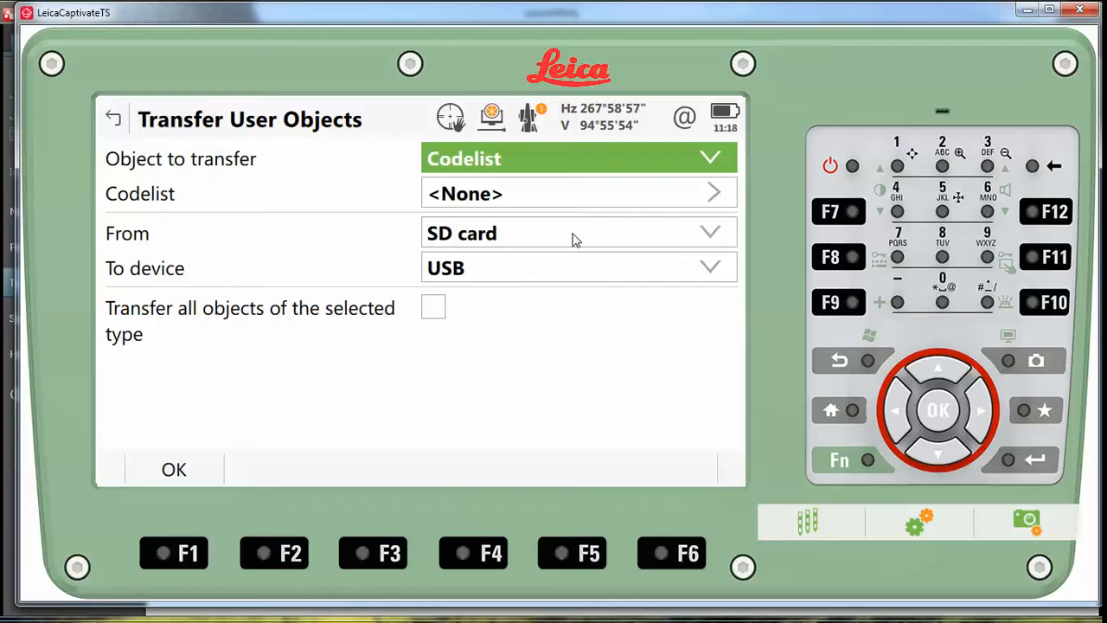
{"action": "left_click", "coordinate": [467, 271]}
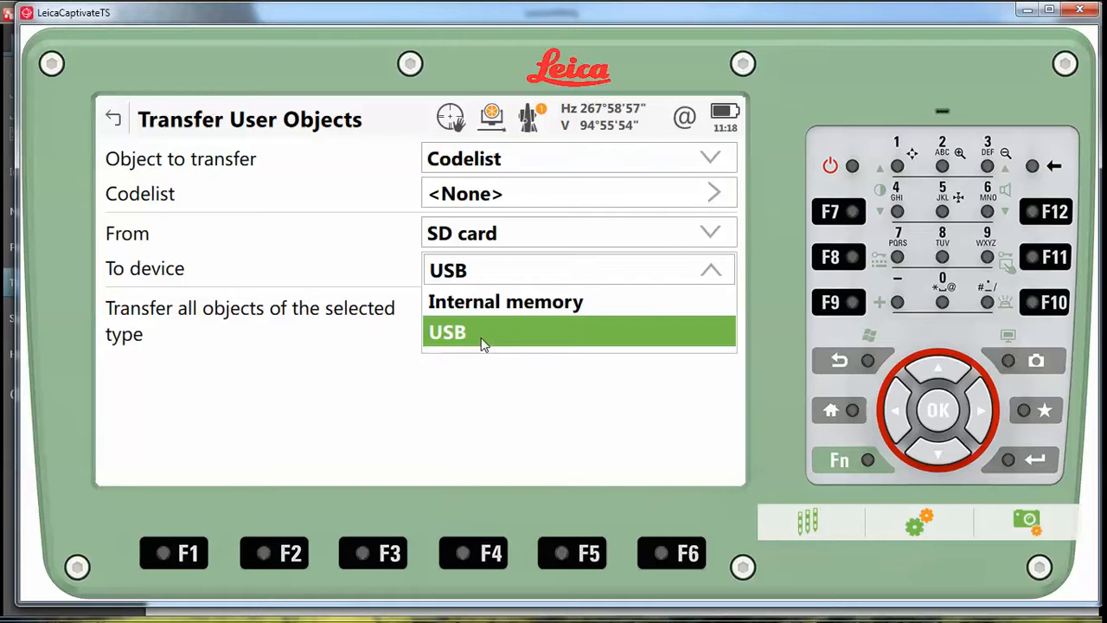
{"action": "left_click", "coordinate": [484, 304]}
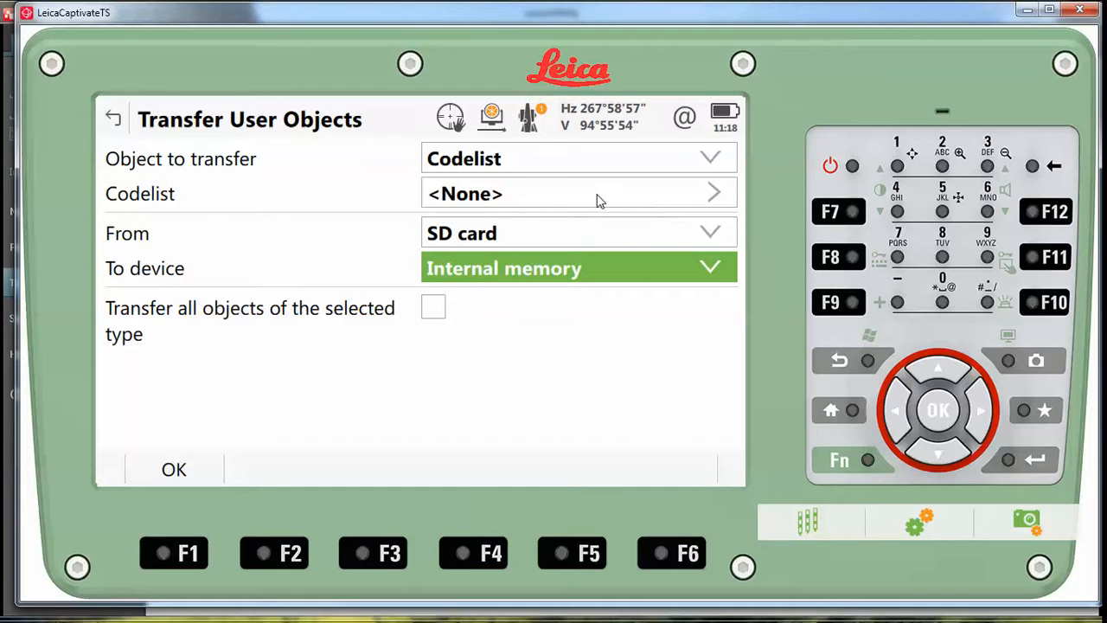
Choose the GORDON-ALPHA codelist and transfer only that one from the SD card to internal memory, accepting the offer to transfer more objects.
{"action": "left_click", "coordinate": [712, 196]}
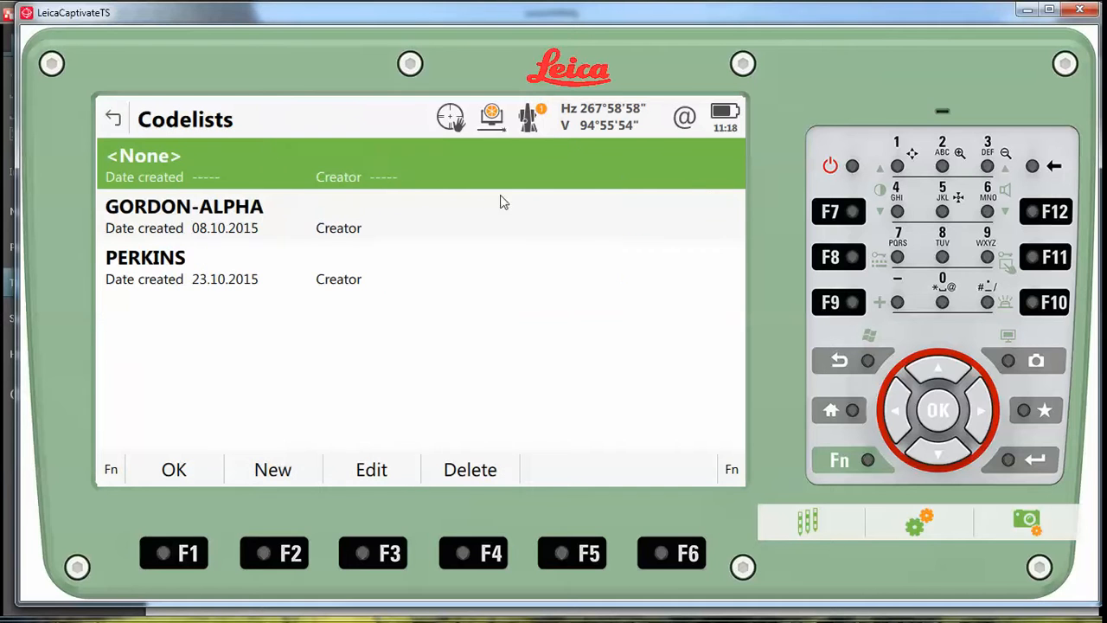
{"action": "left_click", "coordinate": [186, 211]}
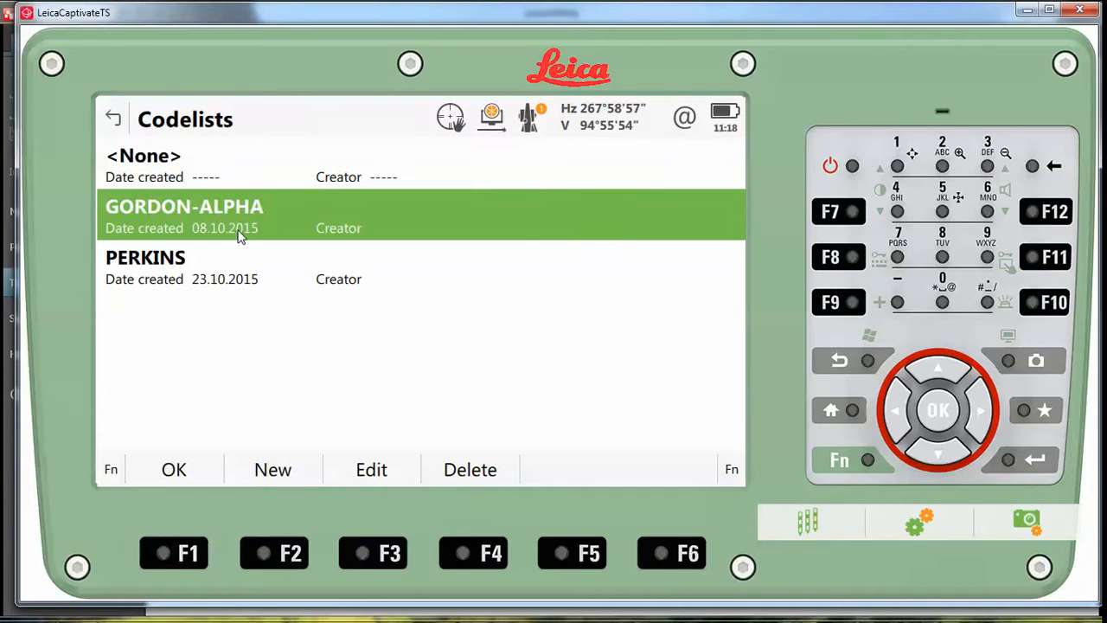
{"action": "left_click", "coordinate": [194, 474]}
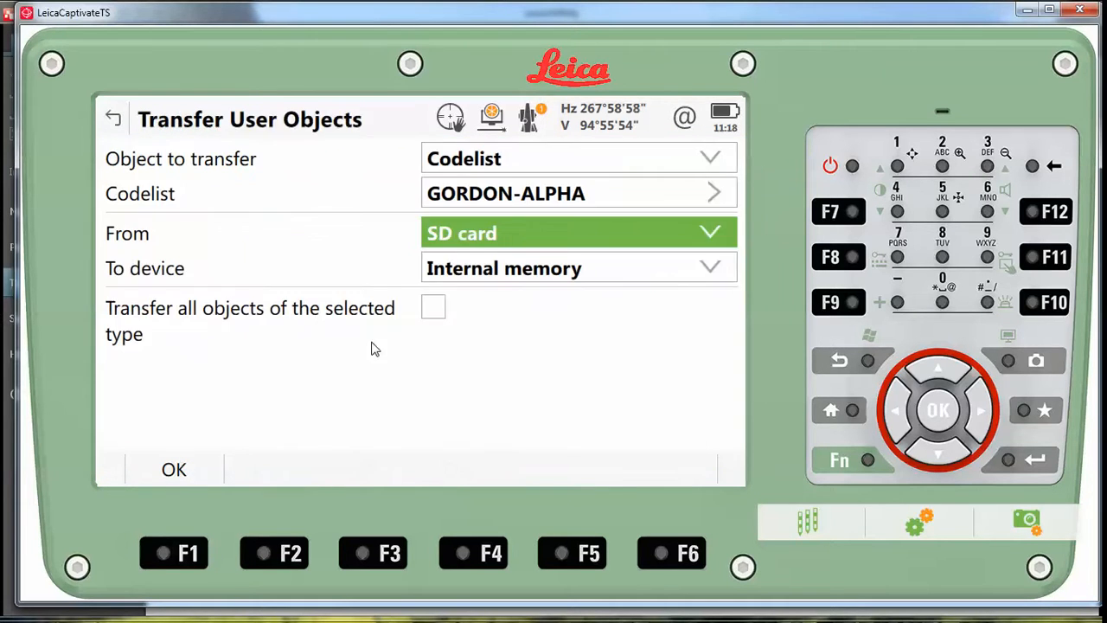
{"action": "left_click", "coordinate": [433, 309]}
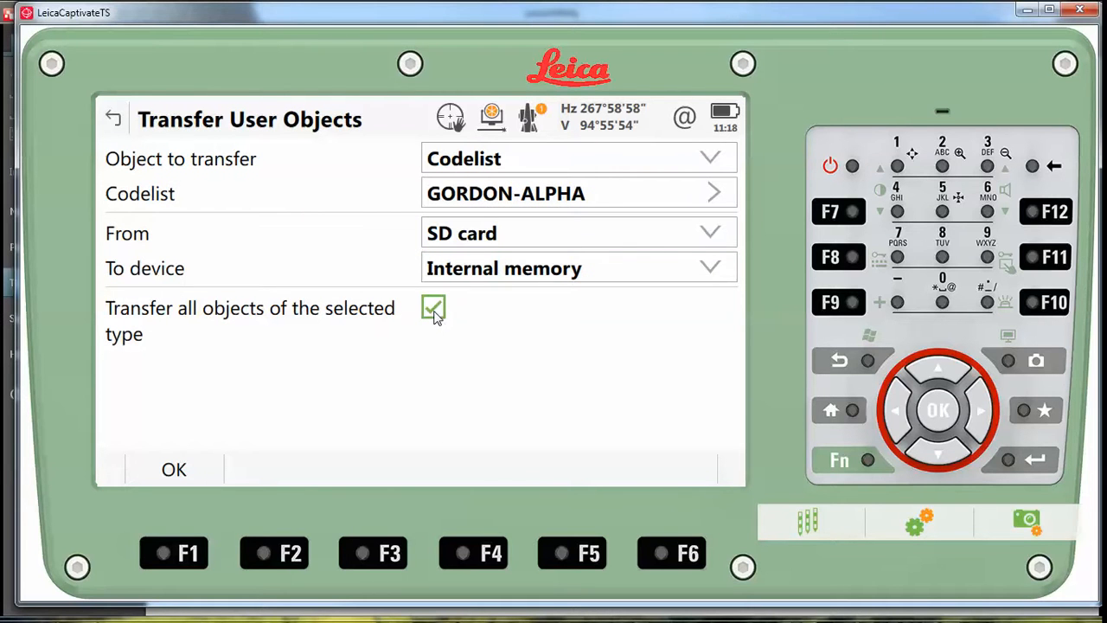
{"action": "left_click", "coordinate": [434, 309]}
{"action": "left_click", "coordinate": [197, 473]}
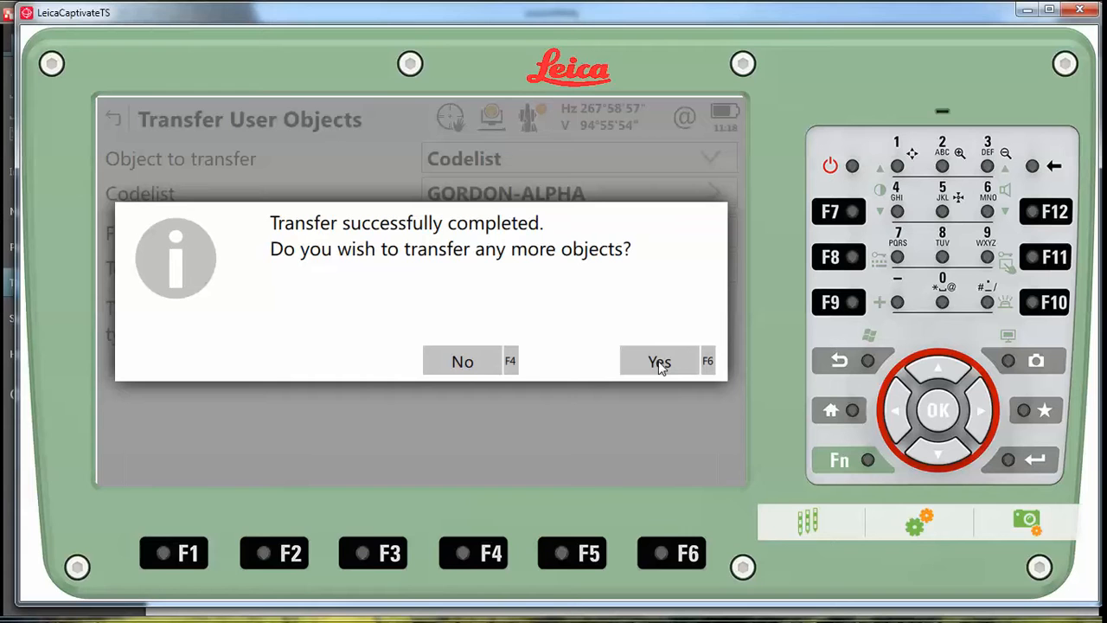
{"action": "left_click", "coordinate": [659, 362]}
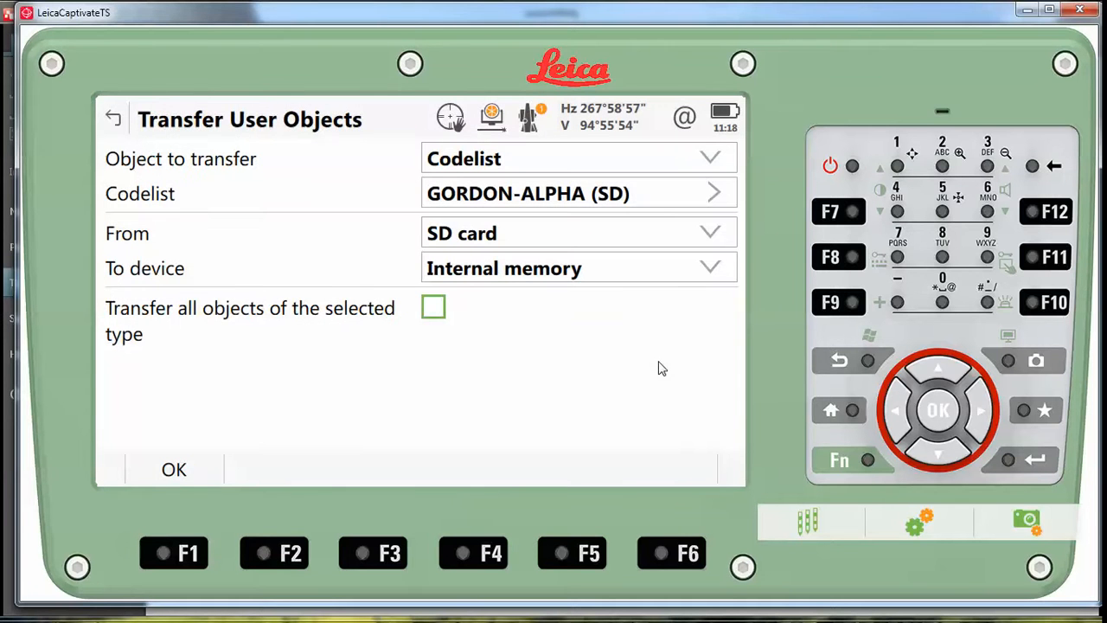
Return to the home screen, start creating a new job and open its codelist settings.
{"action": "left_click", "coordinate": [113, 119]}
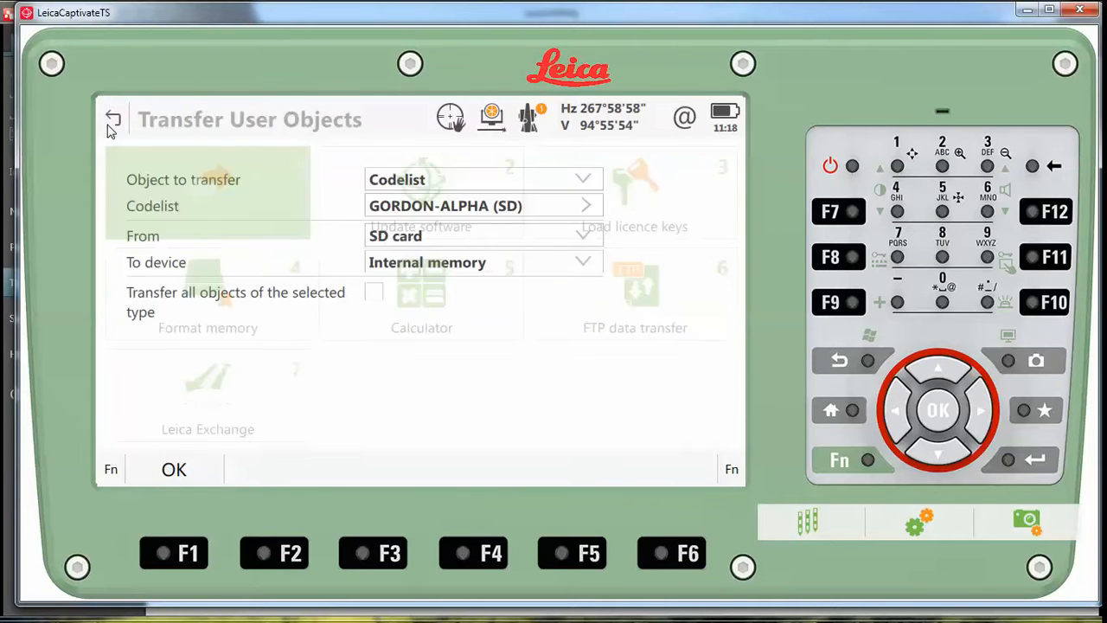
{"action": "left_click", "coordinate": [112, 121]}
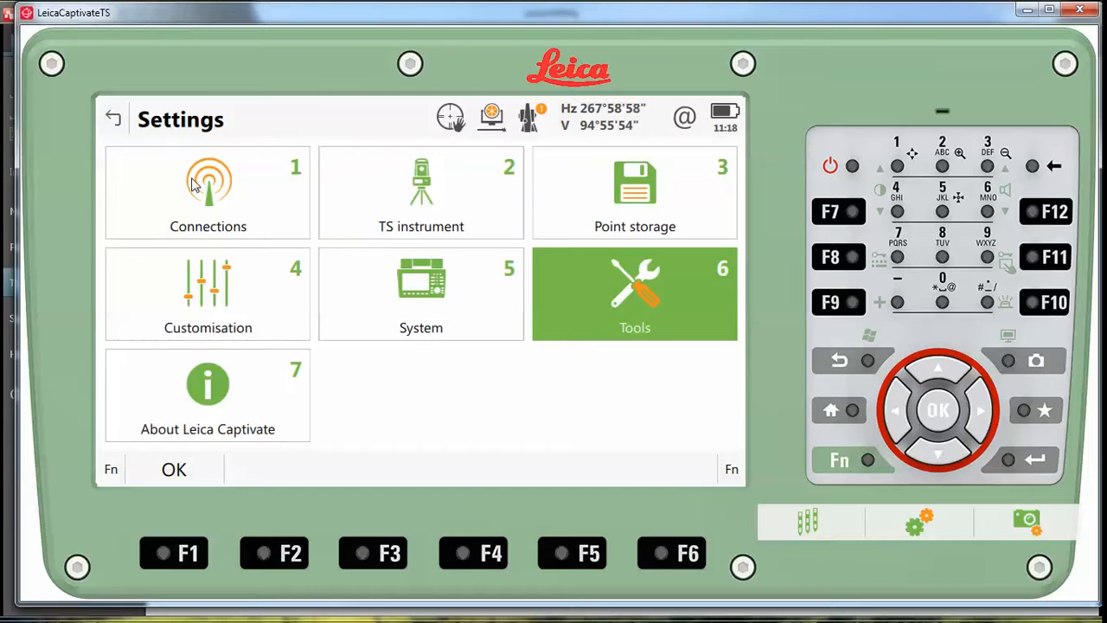
{"action": "left_click", "coordinate": [113, 121]}
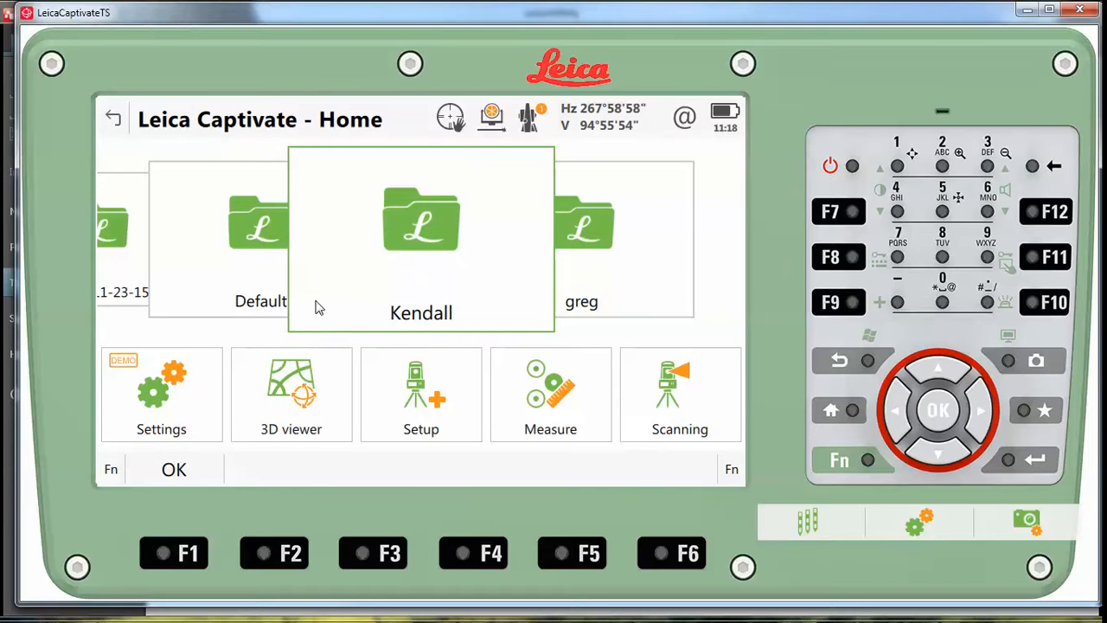
{"action": "scroll", "coordinate": [319, 308], "scroll_direction": "up", "scroll_amount": 5}
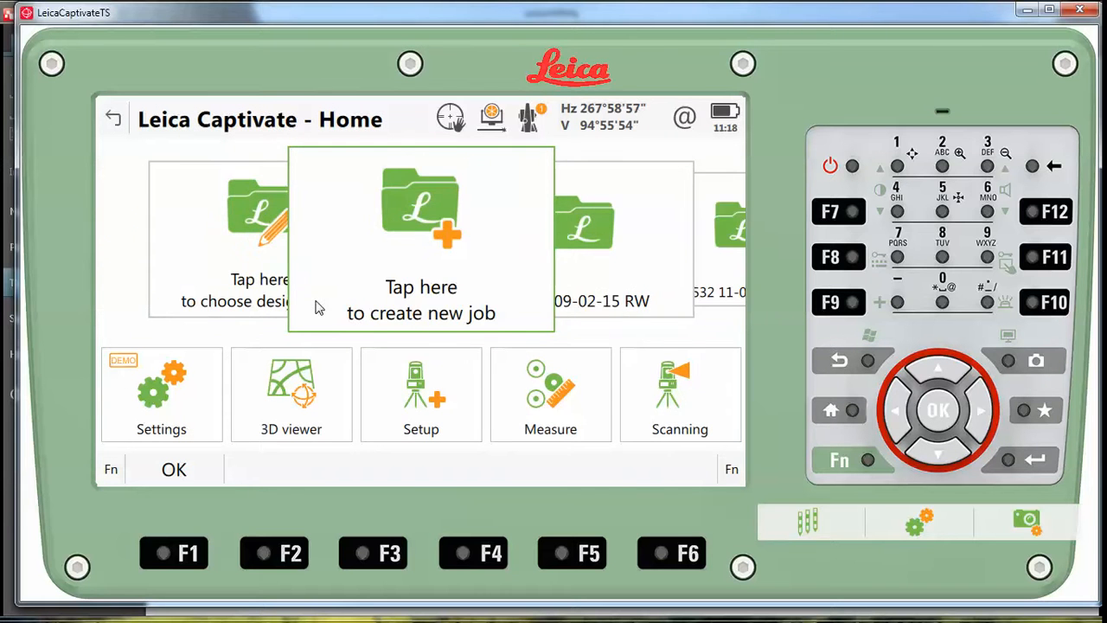
{"action": "left_click", "coordinate": [354, 259]}
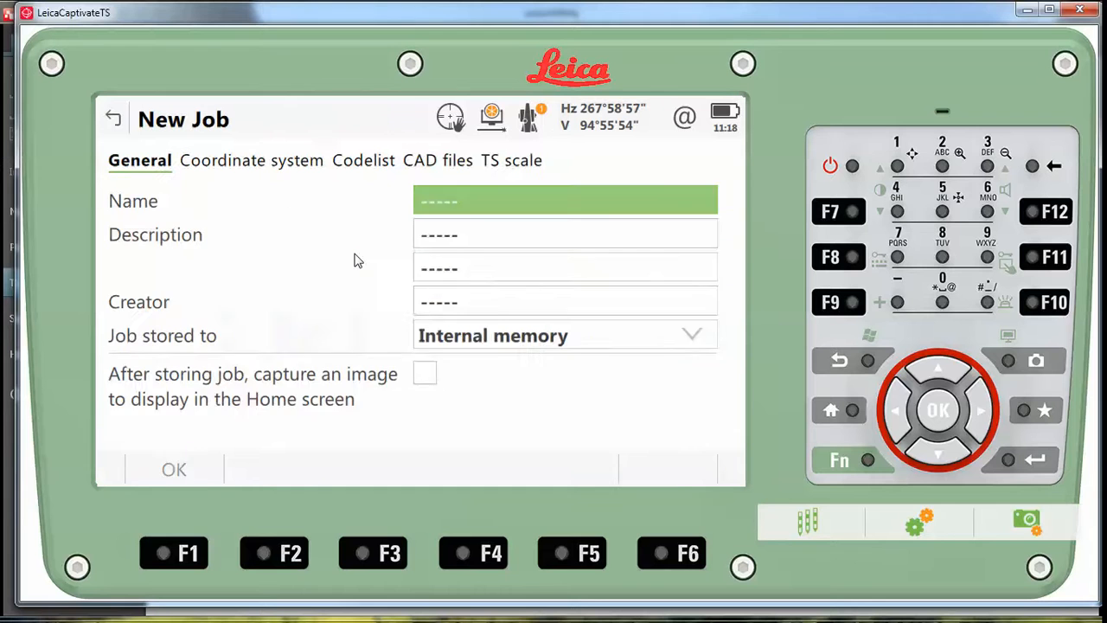
{"action": "left_click", "coordinate": [378, 164]}
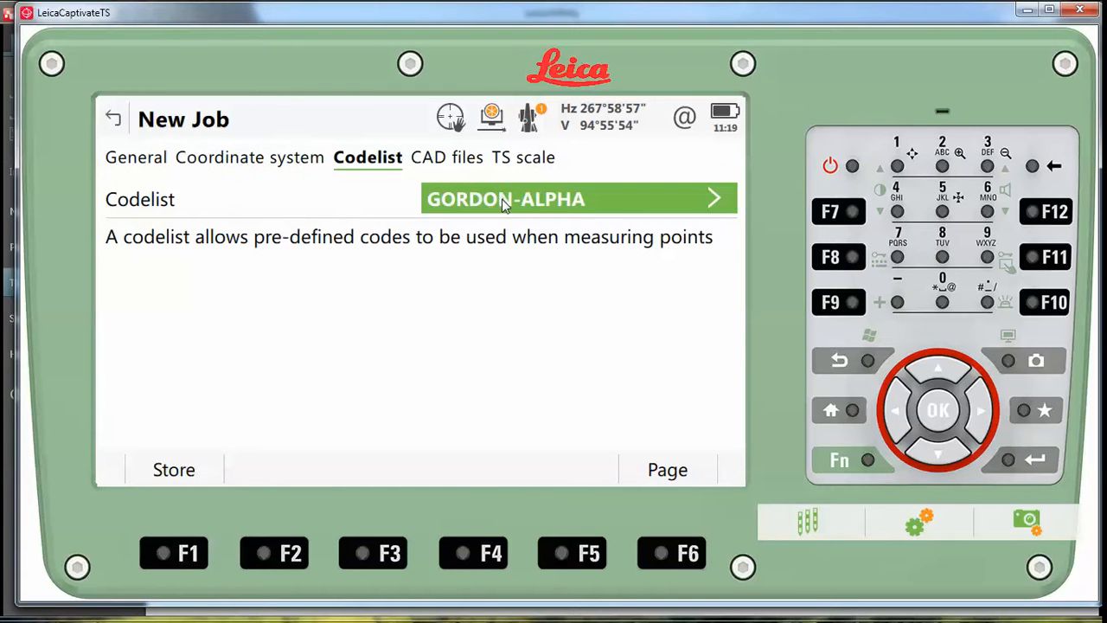
Open the GORDON-ALPHA codelist for editing from the new job's codelist selection and bring up its codes.
{"action": "left_click", "coordinate": [602, 203]}
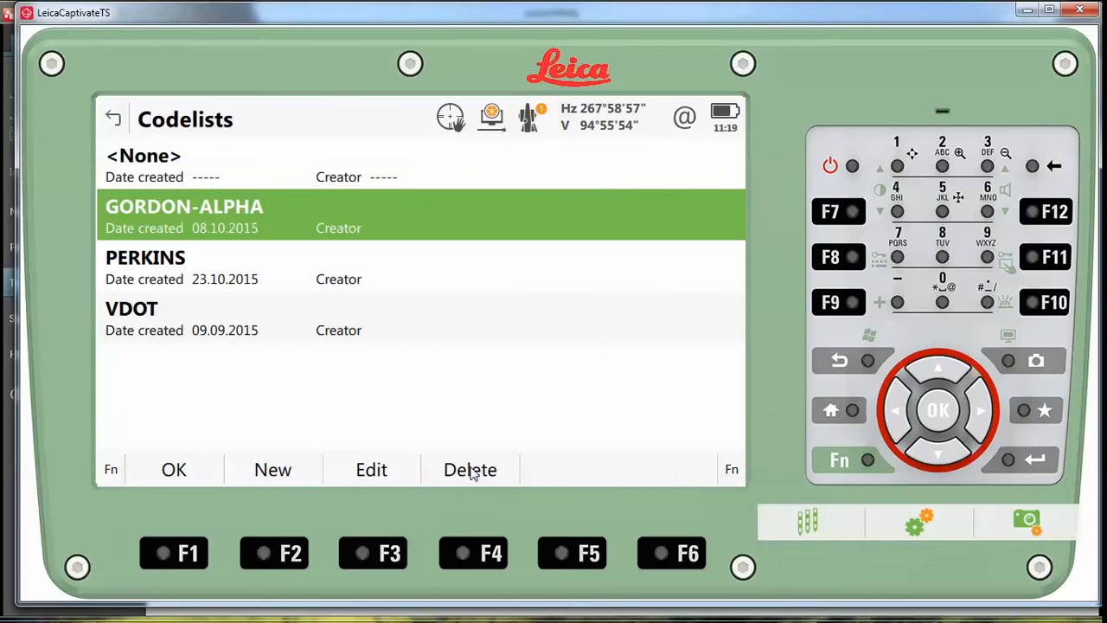
{"action": "left_click", "coordinate": [372, 469]}
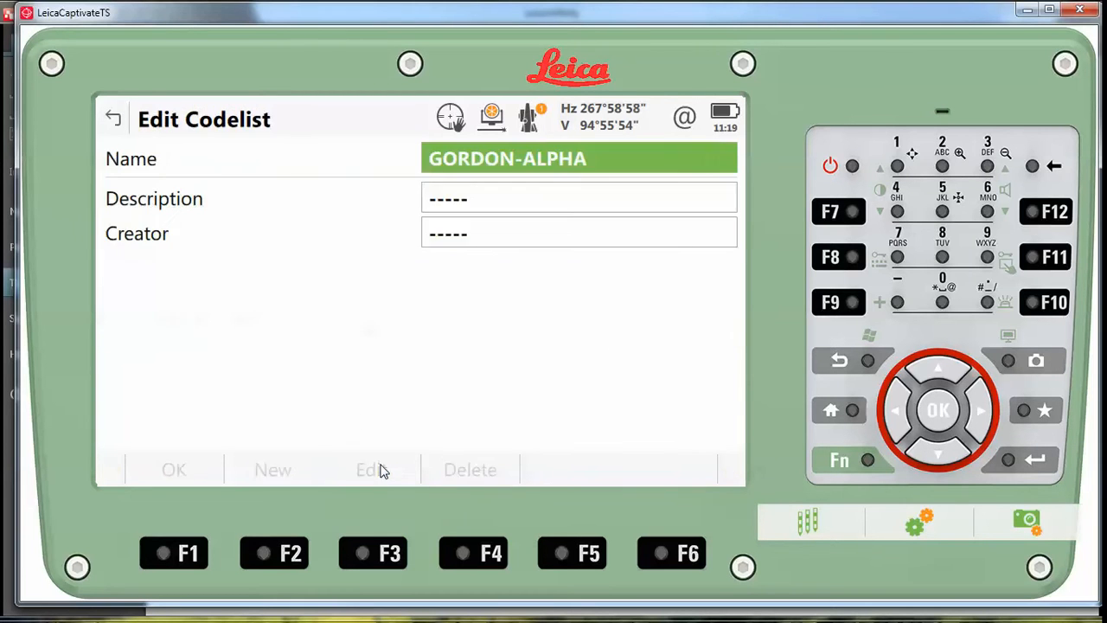
{"action": "left_click", "coordinate": [471, 469]}
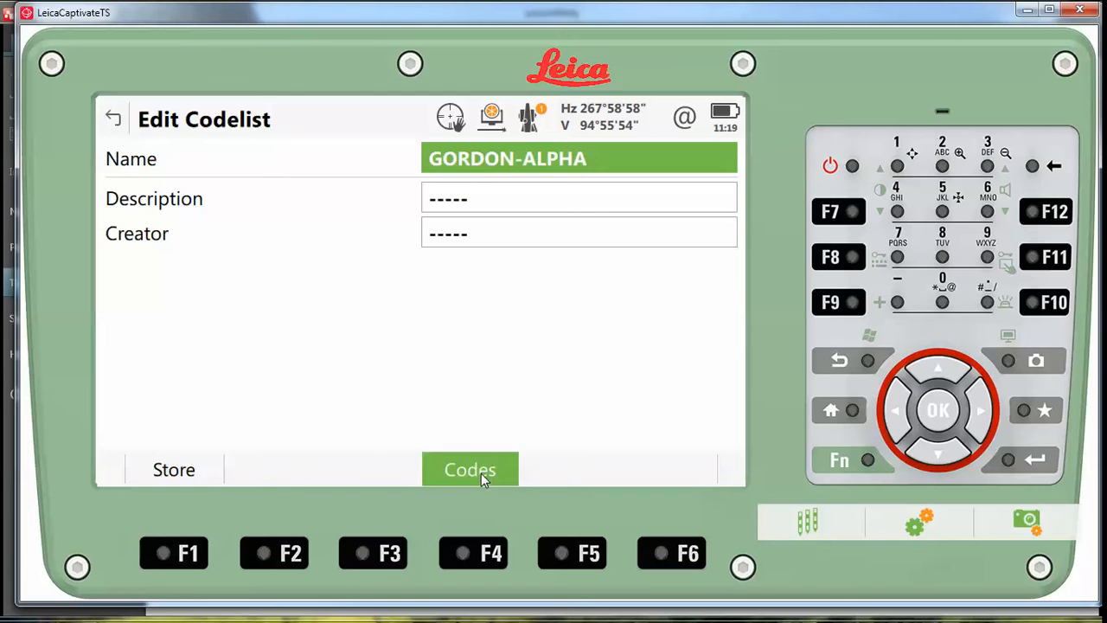